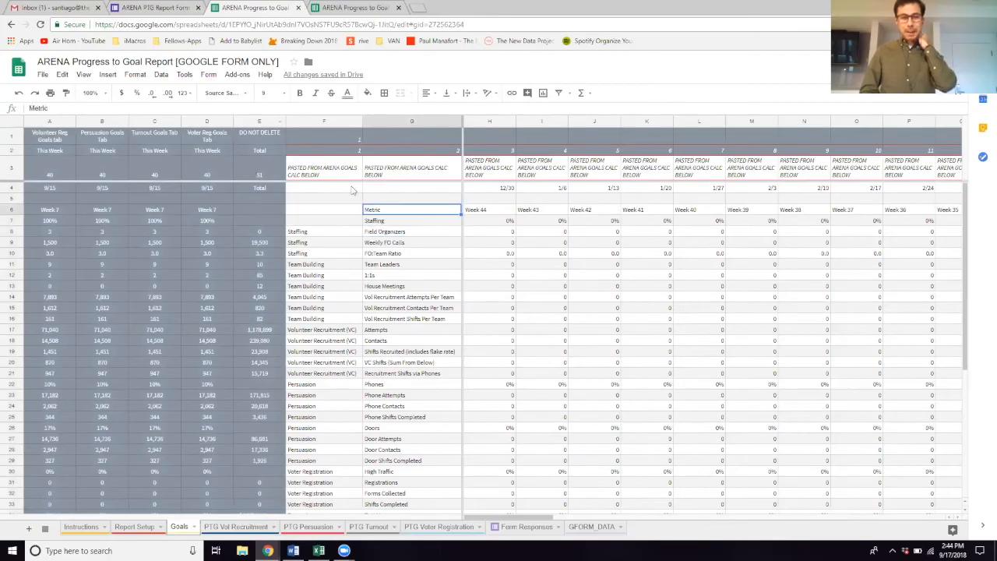
Review the weekly goals table, and the This Week columns and overall metrics charts on the PTG Vol Recruitment sheet
drag(323, 189, 978, 455)
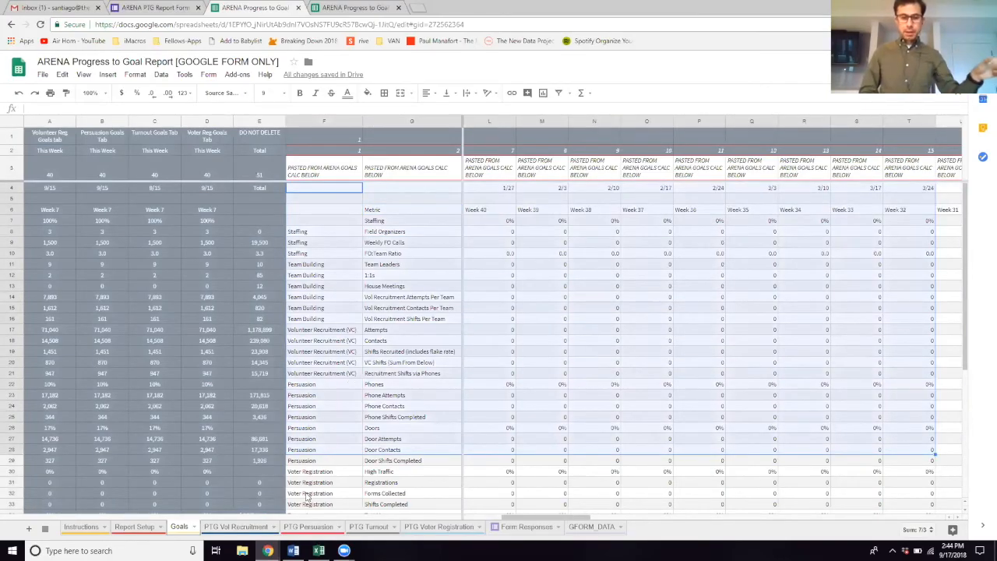
click(240, 527)
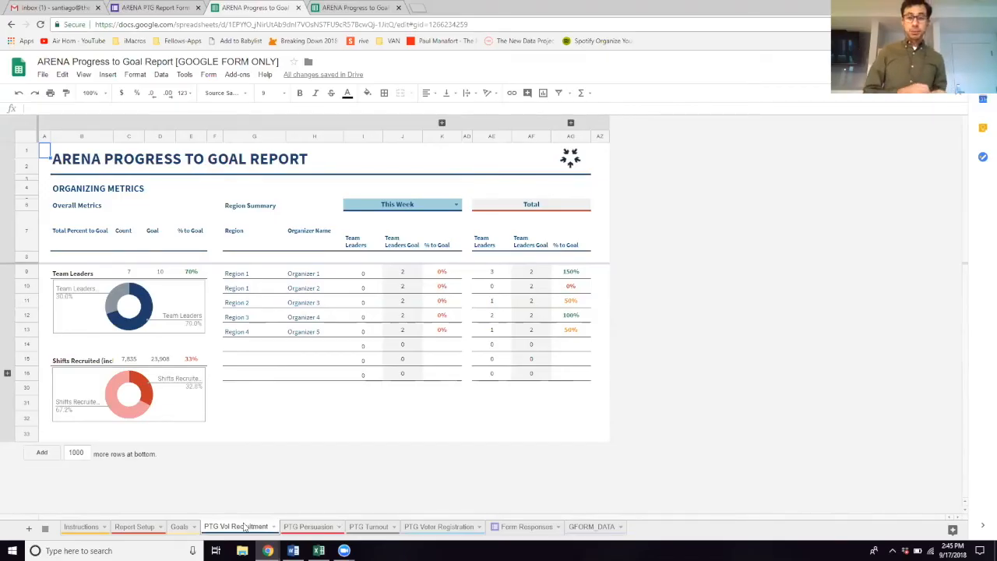
click(354, 350)
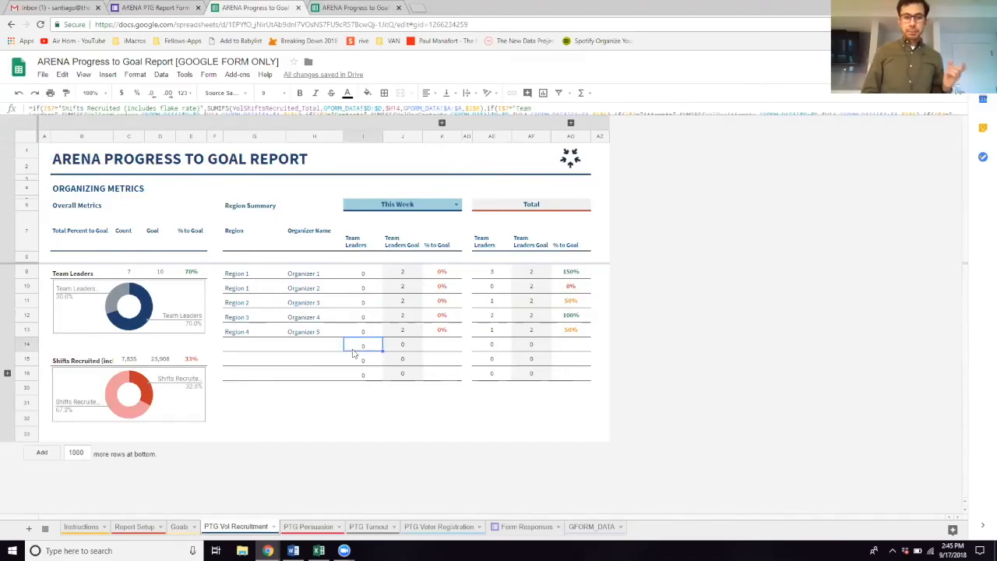
drag(372, 204, 416, 382)
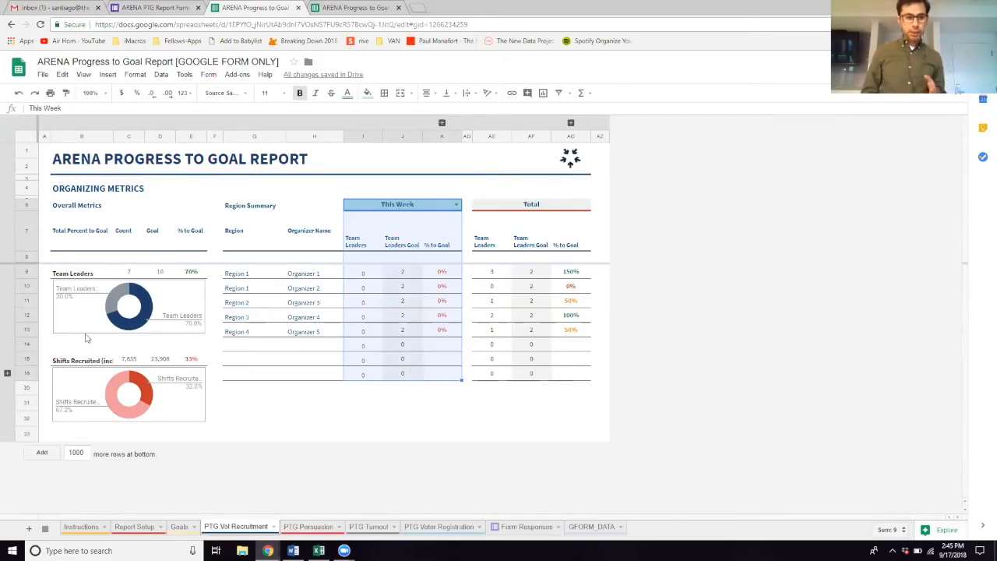
drag(66, 273, 183, 438)
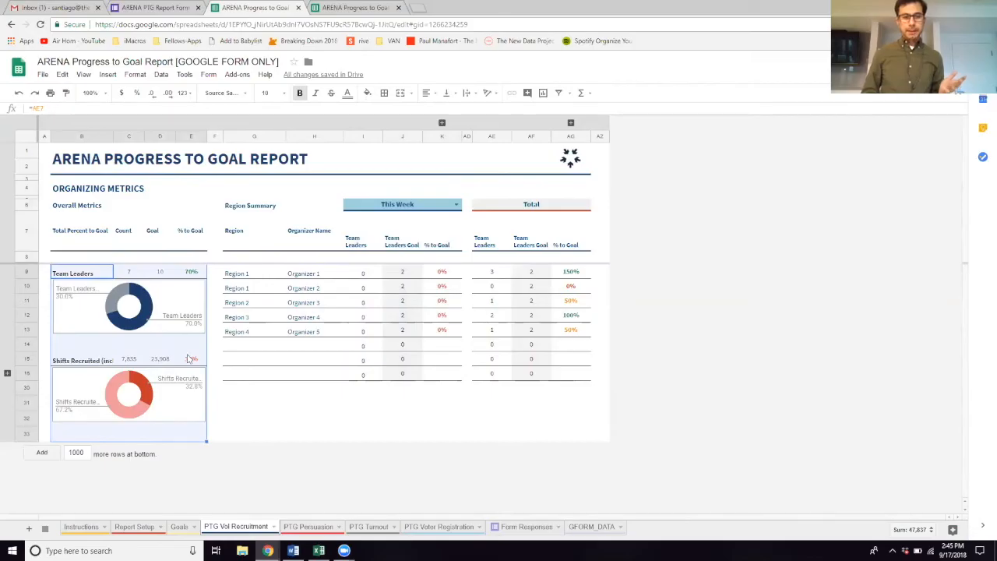
Set the Region Summary's week selector to NEXT Week on the PTG Vol Recruitment sheet
click(416, 209)
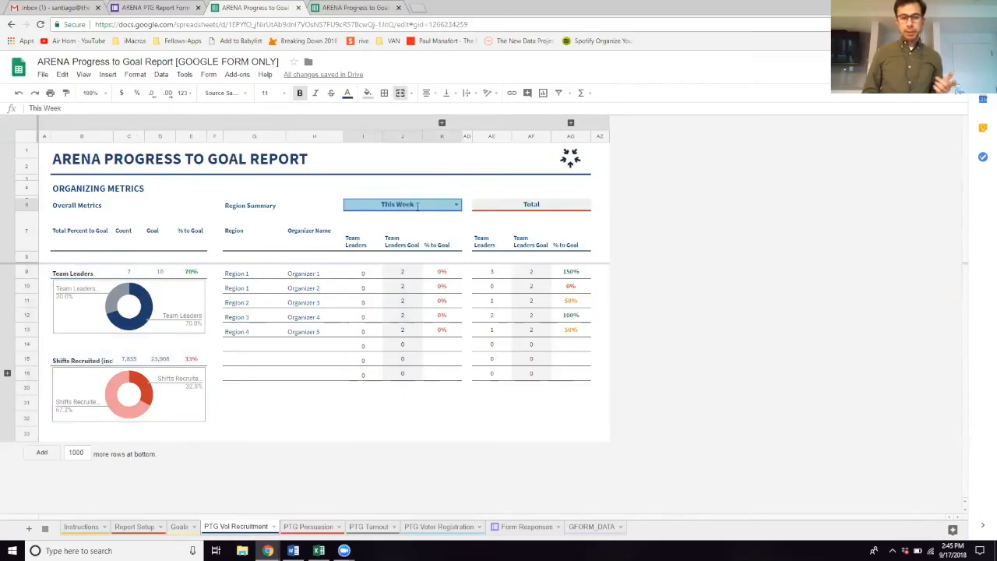
double_click(418, 207)
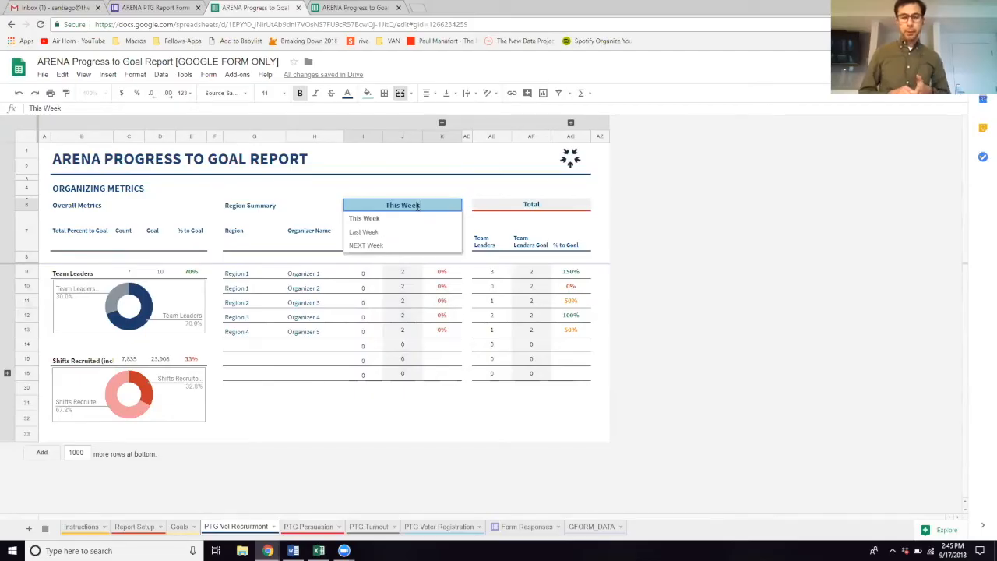
click(383, 246)
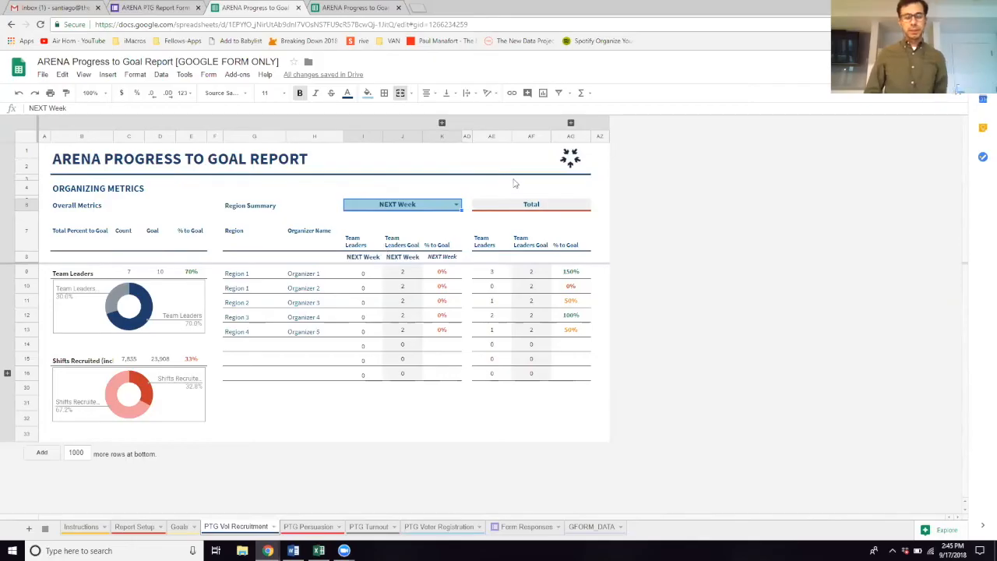
Inspect the NEXT Week columns, expanding the grouped columns to review the additional recruitment metrics and collapsing them again
drag(352, 248, 429, 374)
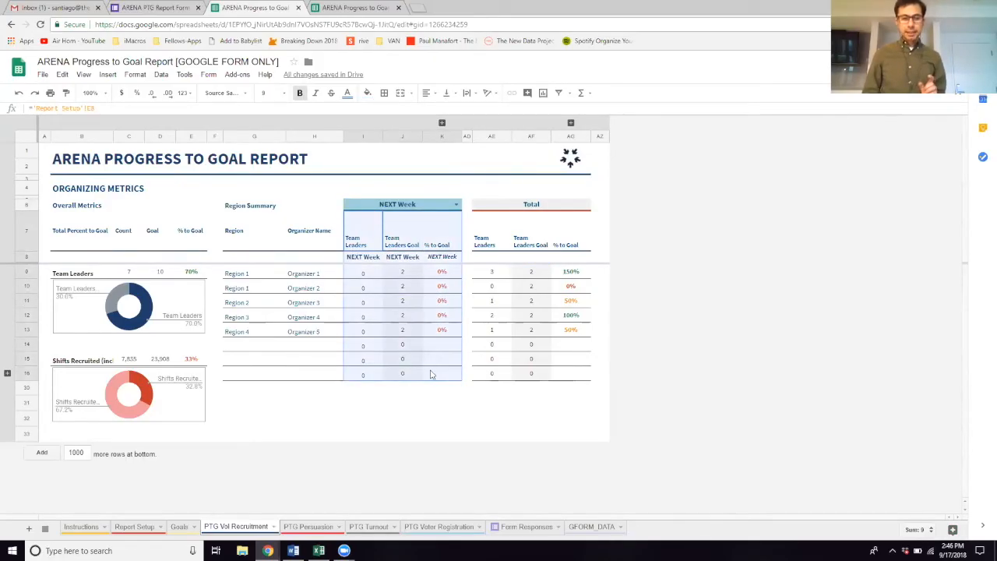
click(366, 244)
click(409, 236)
click(446, 235)
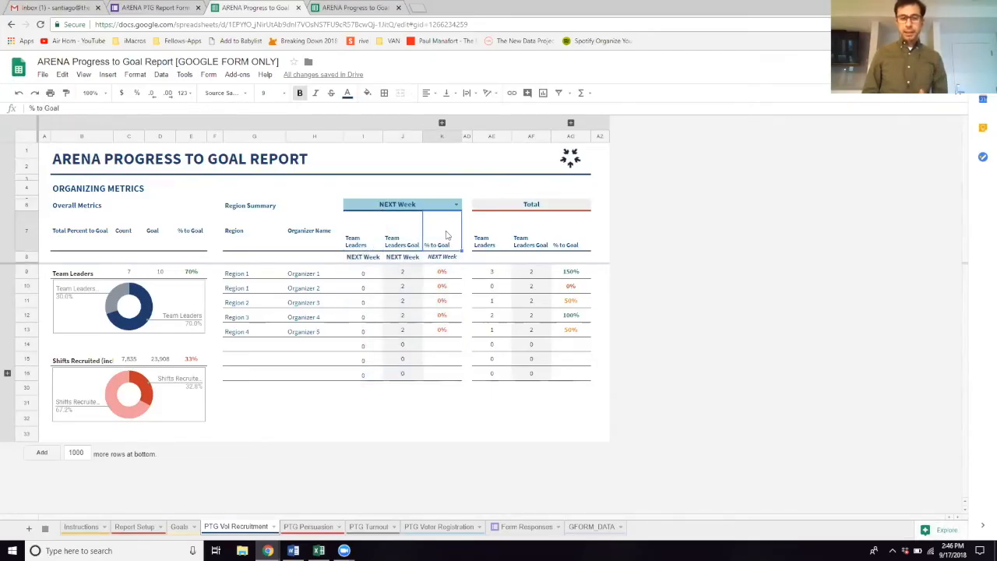
click(442, 124)
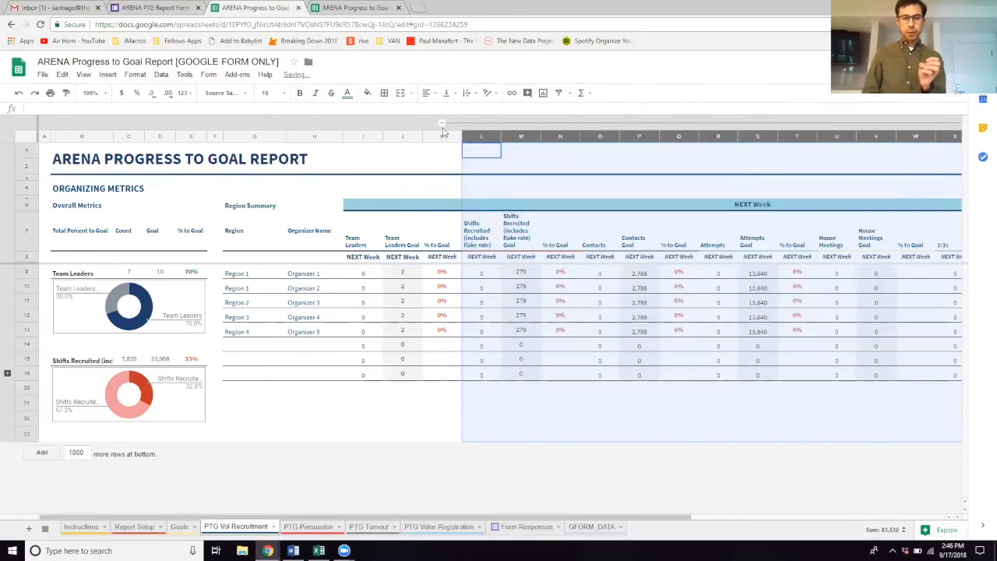
click(481, 402)
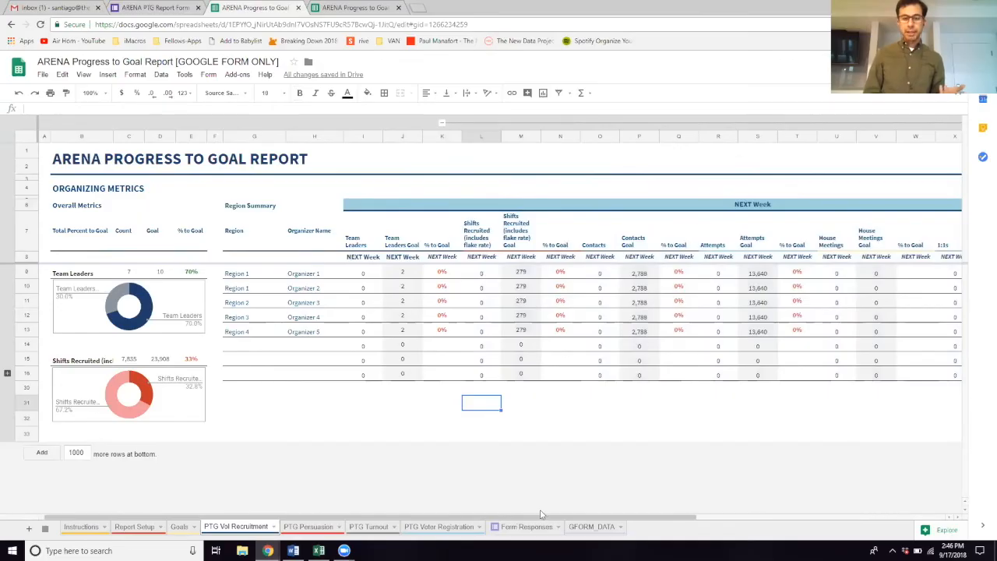
scroll(698, 532, right, 5)
scroll(699, 532, right, 3)
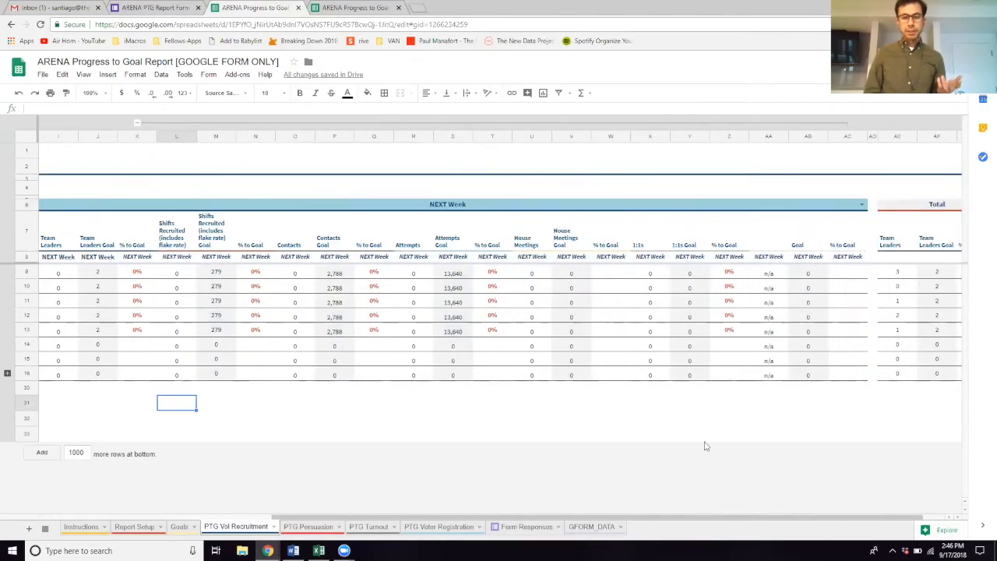
drag(241, 235, 736, 248)
click(623, 359)
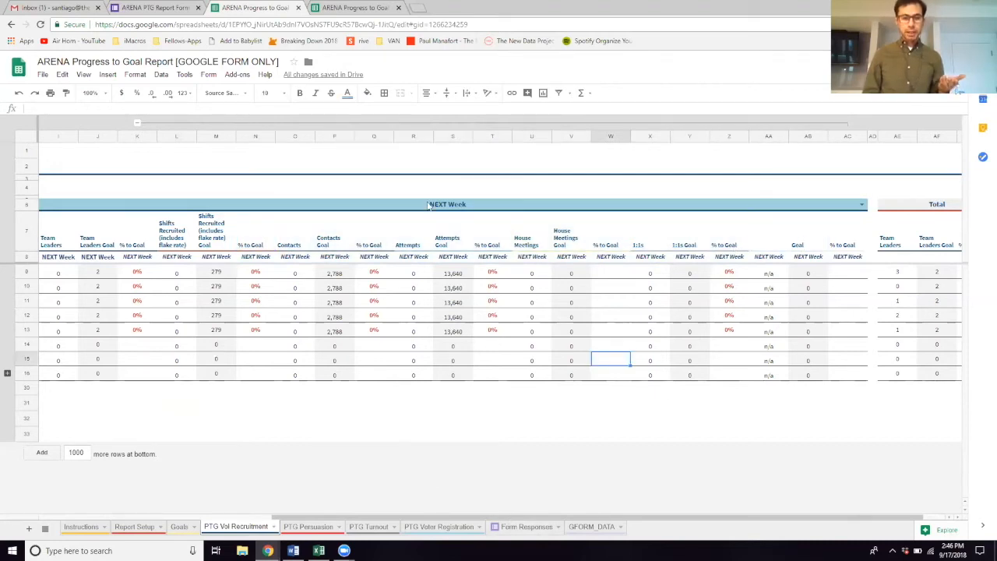
click(263, 125)
Expand the grouped columns under Total to review the cumulative recruitment metrics, and collapse them again
click(571, 123)
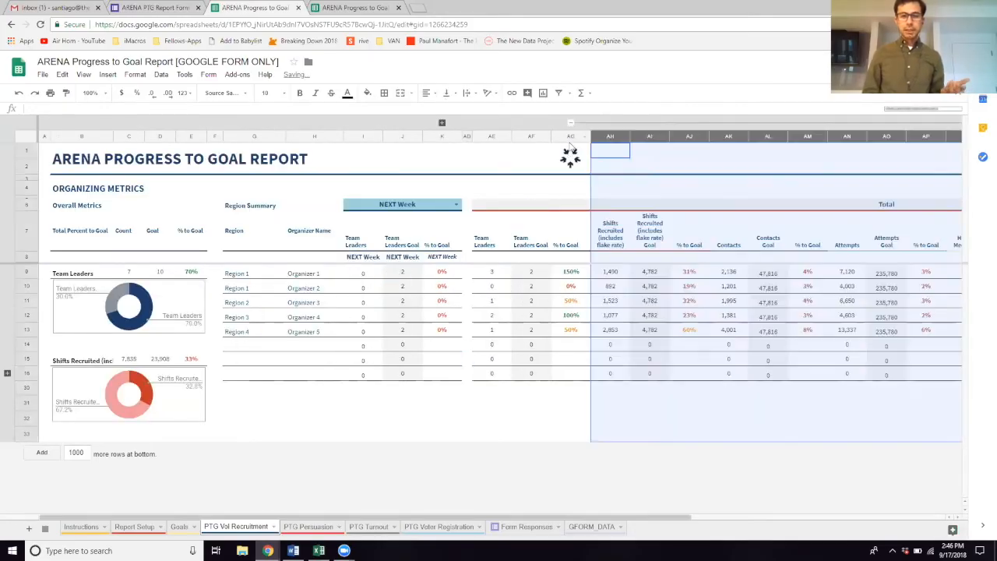
drag(534, 519, 675, 520)
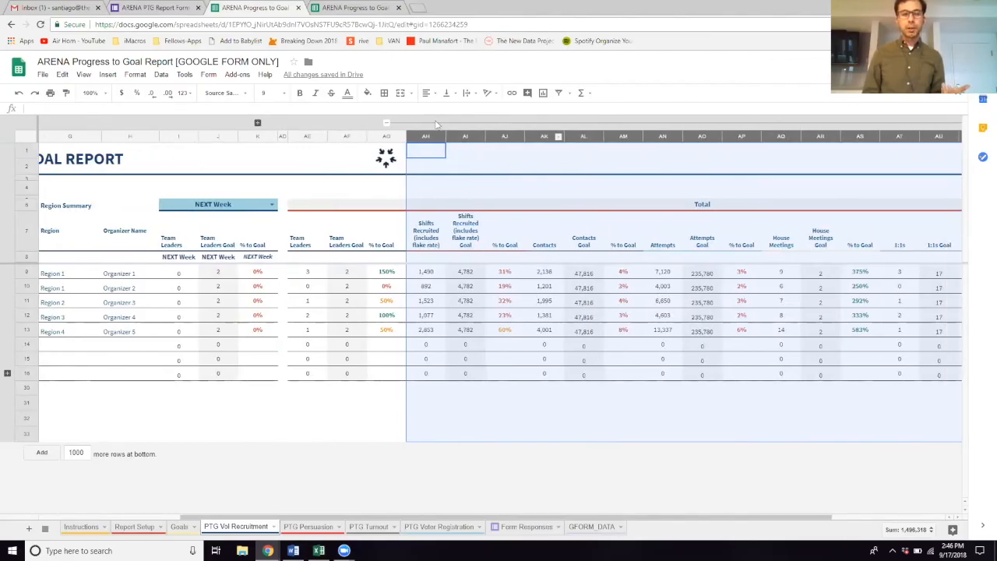
click(387, 123)
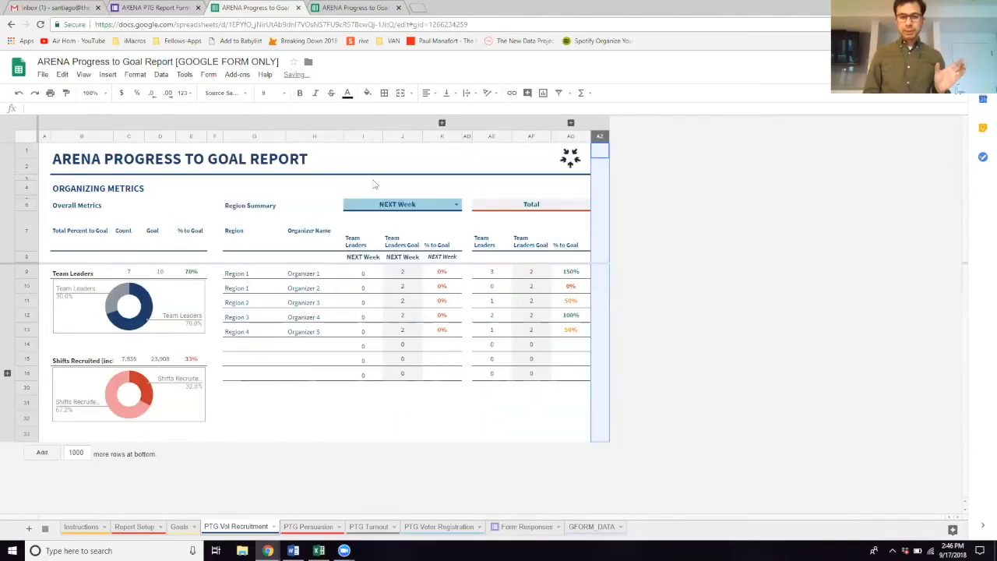
click(448, 377)
Look over the PTG Persuasion and PTG Turnout sheets, and hide the PTG Voter Registration sheet
click(310, 527)
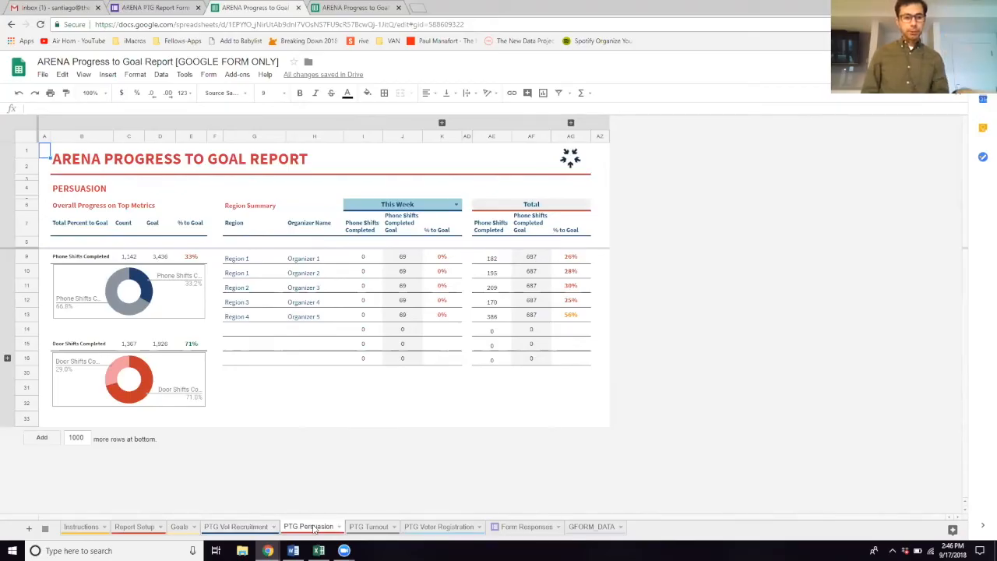
click(382, 528)
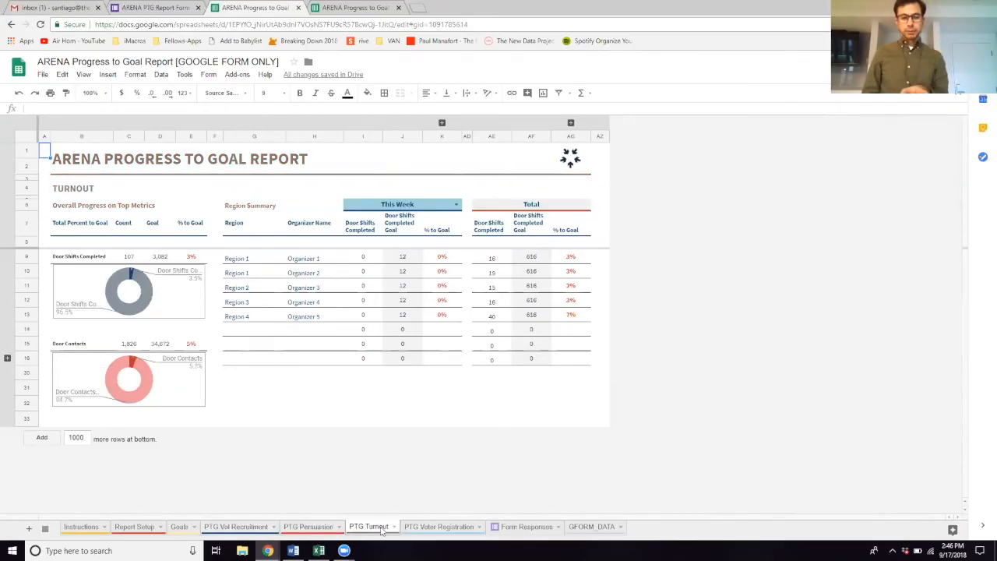
click(441, 528)
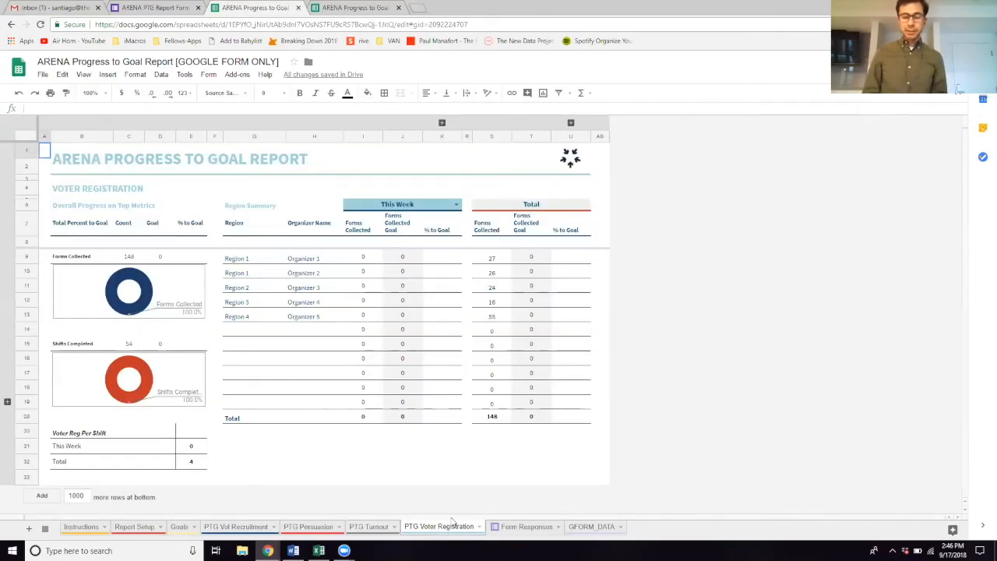
right_click(456, 525)
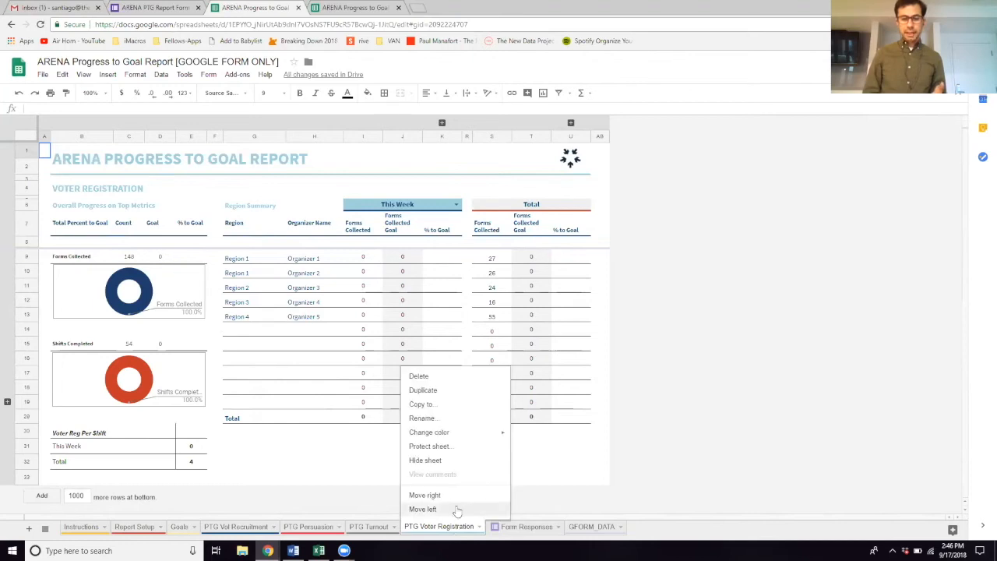
click(454, 461)
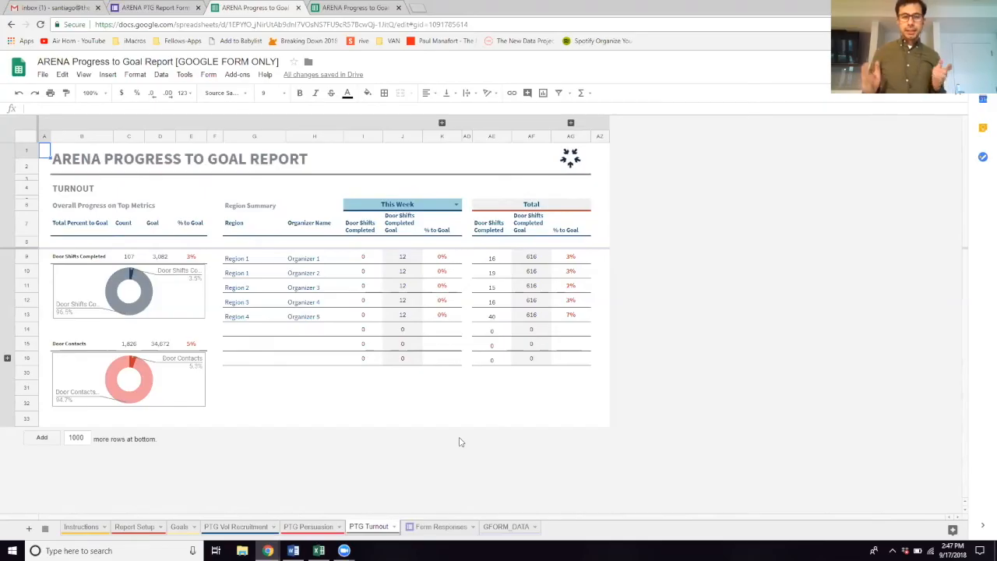
Switch to the ARENA PTG Report Form in Google Forms and examine its instructions, region, organizer, volunteer recruitment, persuasion and turnout questions
click(158, 7)
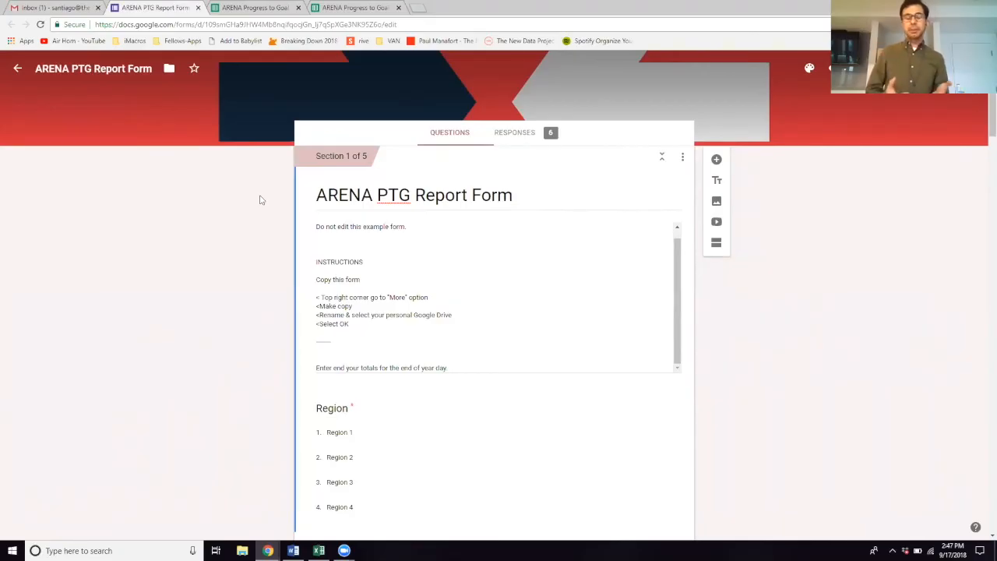
click(563, 318)
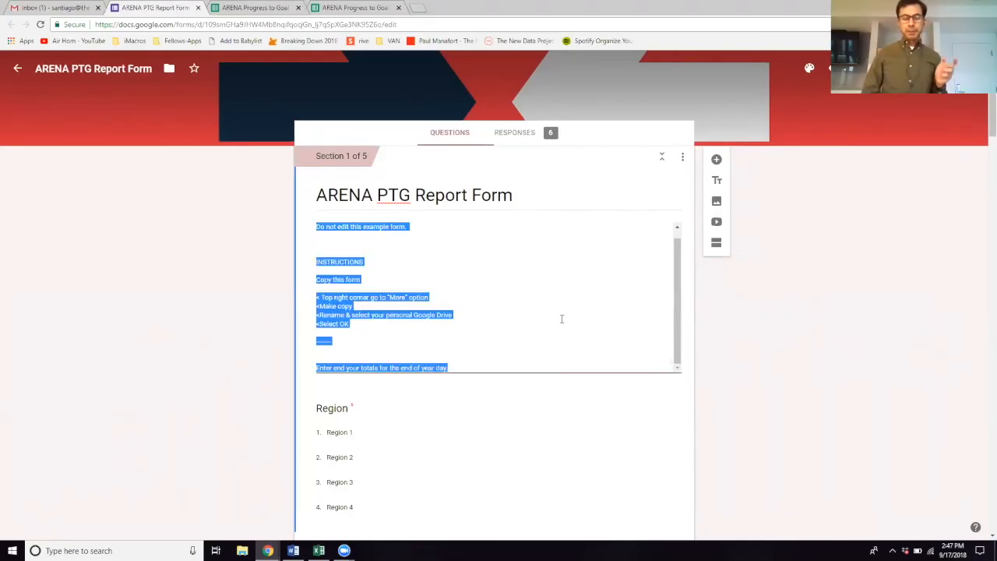
click(566, 331)
scroll(565, 331, down, 8)
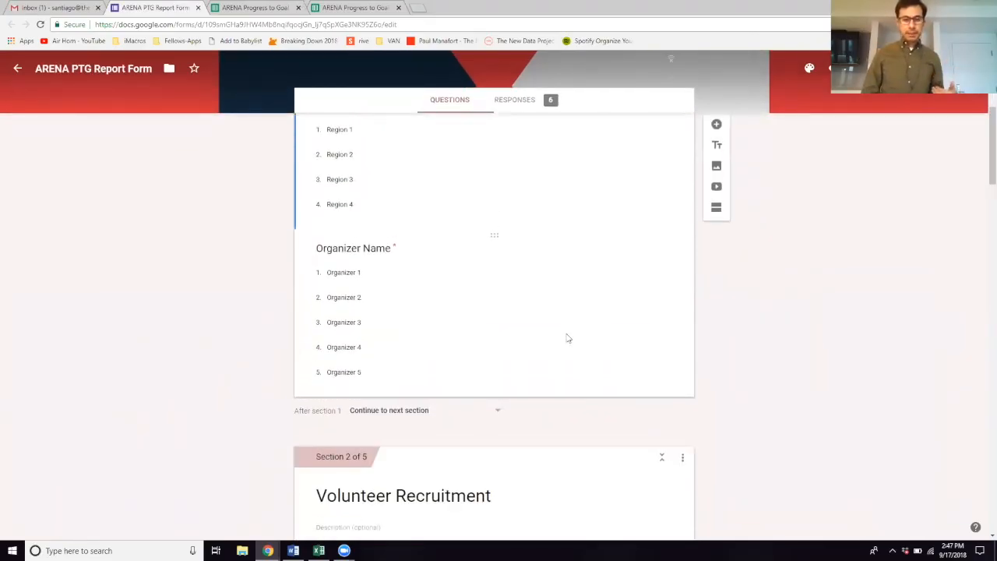
scroll(568, 338, down, 5)
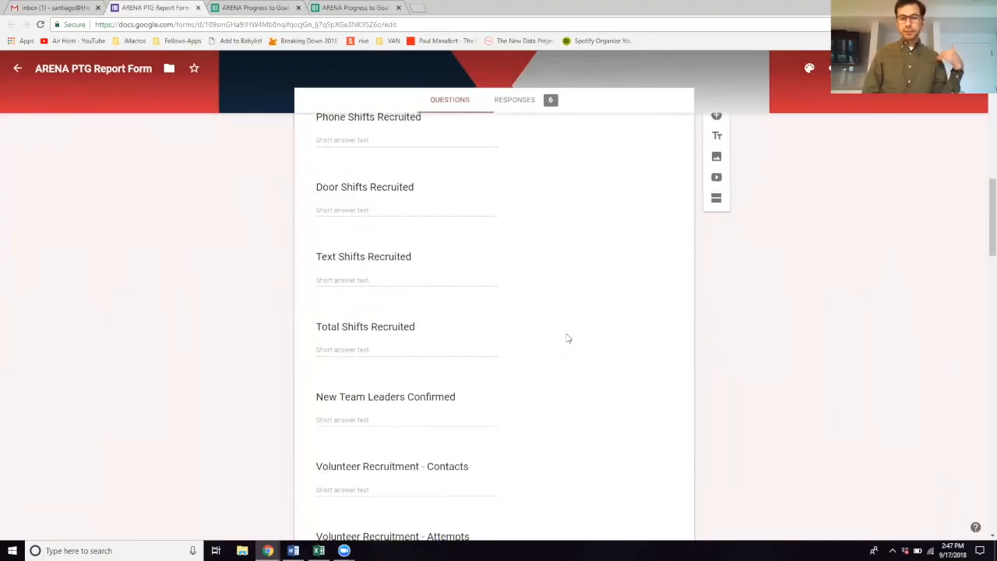
scroll(568, 339, down, 3)
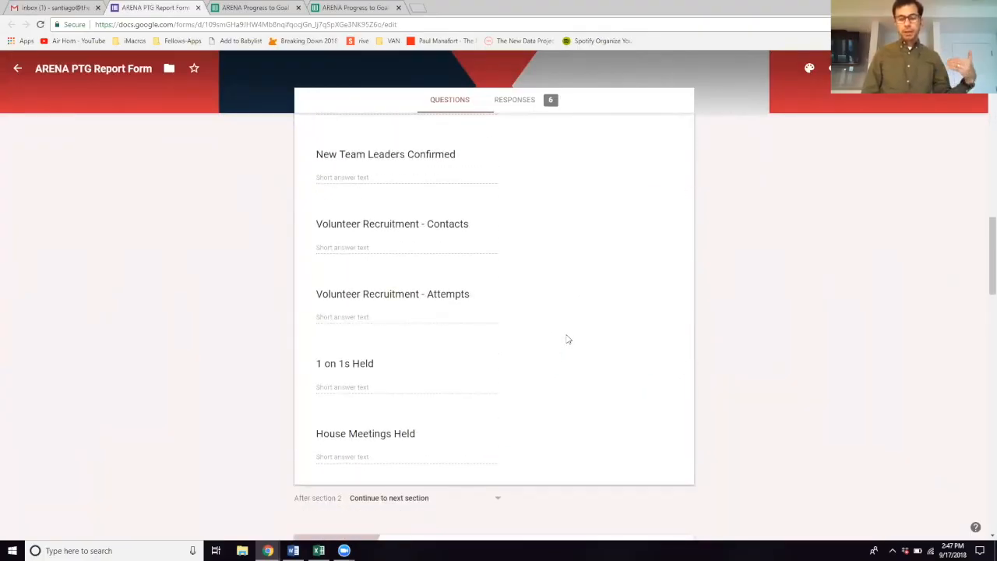
scroll(567, 339, down, 2)
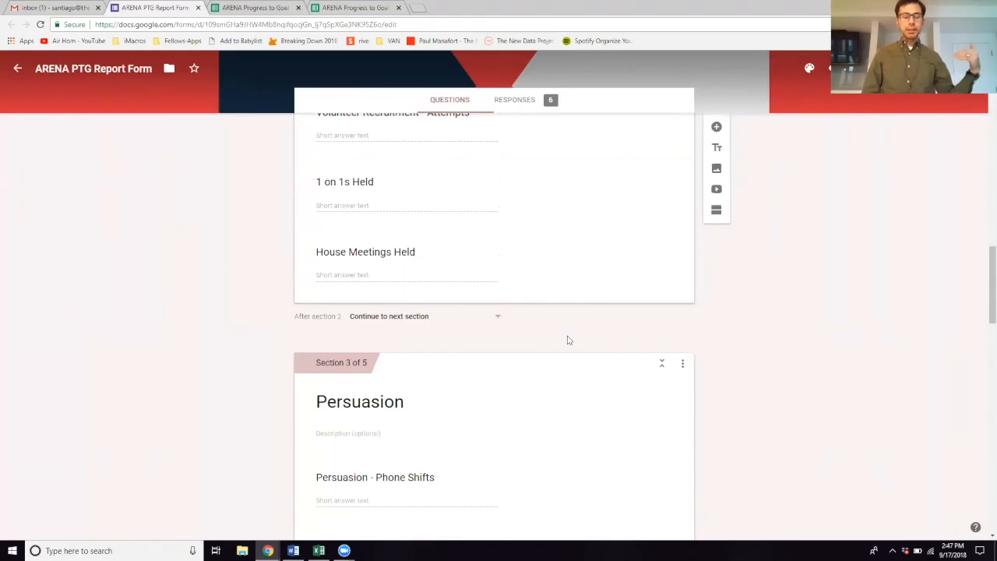
scroll(568, 338, down, 1)
scroll(568, 338, down, 1)
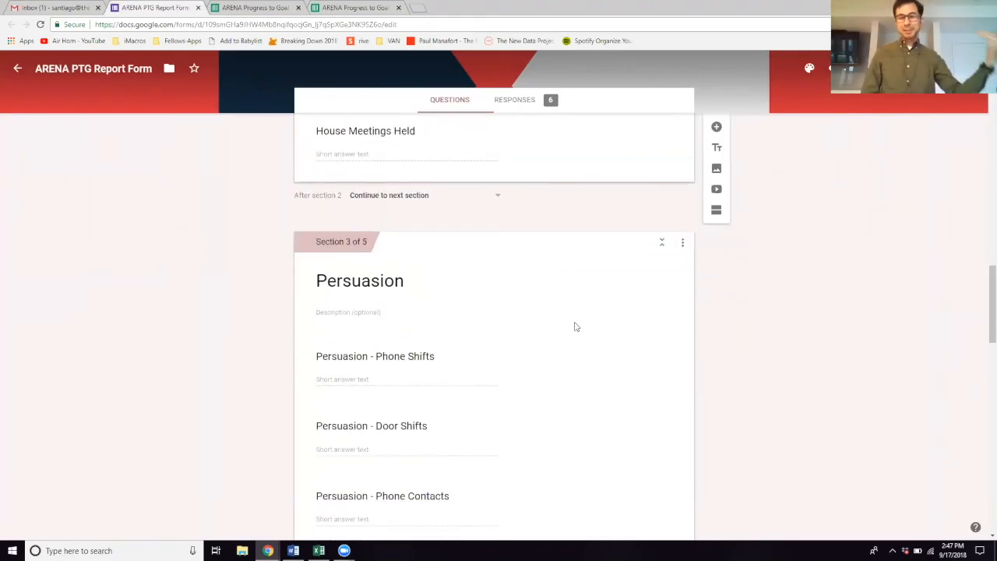
scroll(579, 325, down, 1)
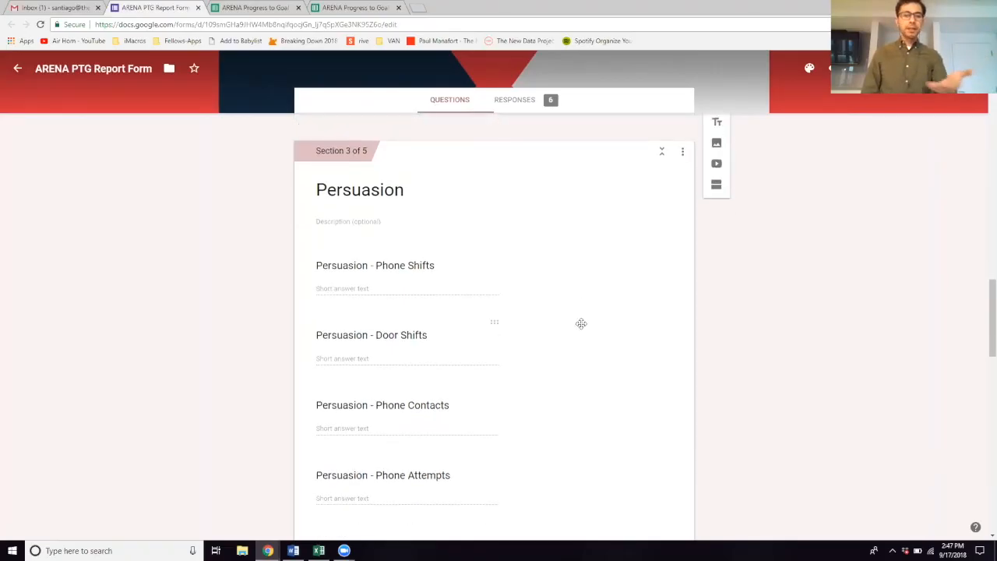
scroll(581, 323, down, 1)
scroll(581, 323, up, 1)
scroll(578, 329, down, 3)
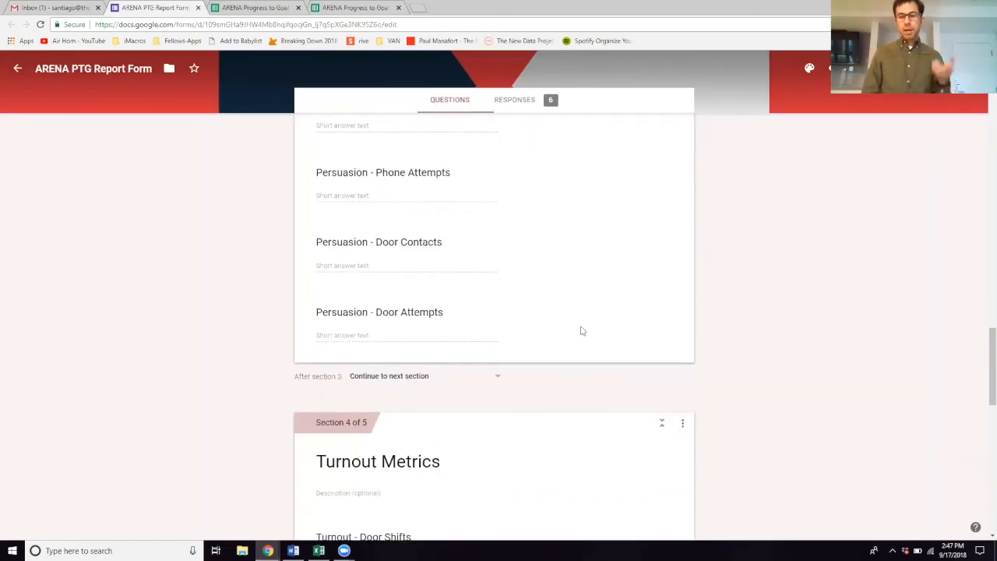
scroll(584, 327, down, 8)
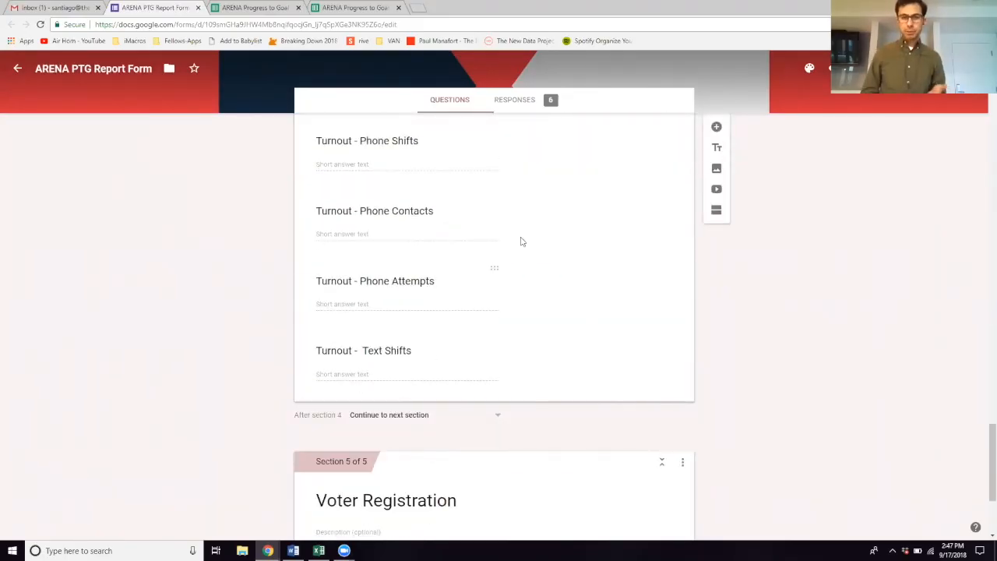
Return to the Google Sheets report and examine the metric columns of the Form Responses sheet
click(265, 7)
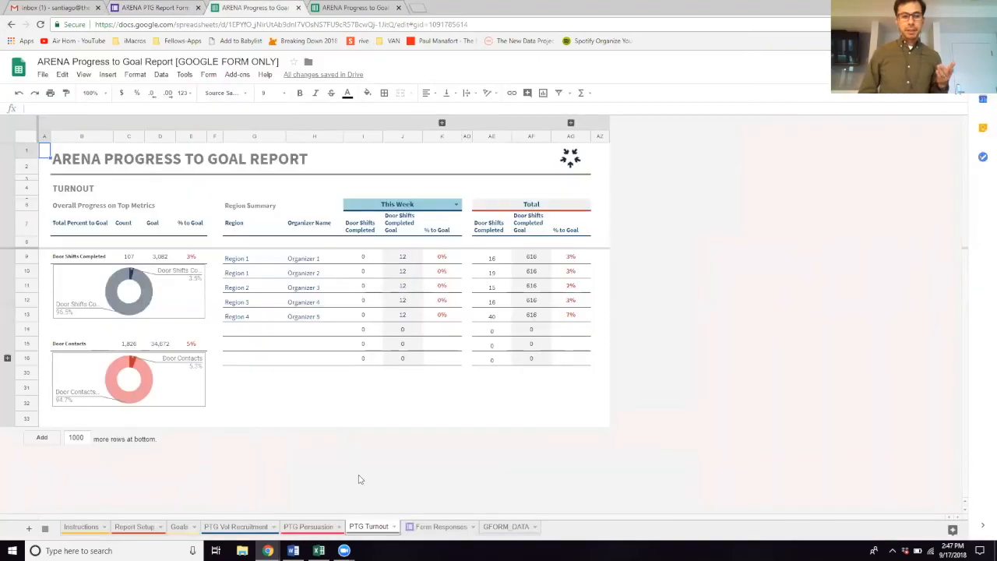
click(430, 527)
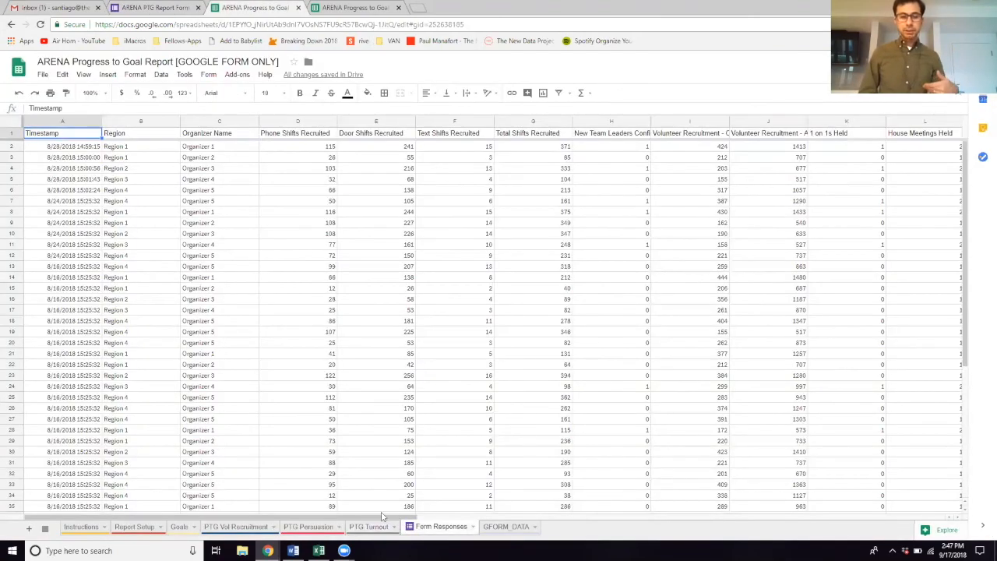
drag(393, 518, 721, 517)
drag(537, 517, 334, 502)
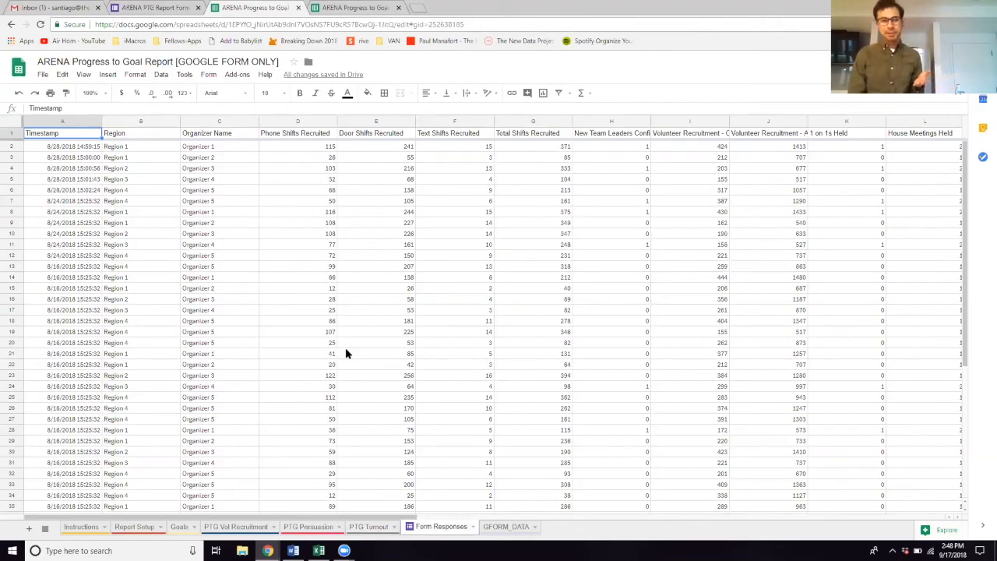
Open the GFORM_DATA sheet and look over how it carries the timestamps, regions, organizers and metrics from the form responses
right_click(441, 528)
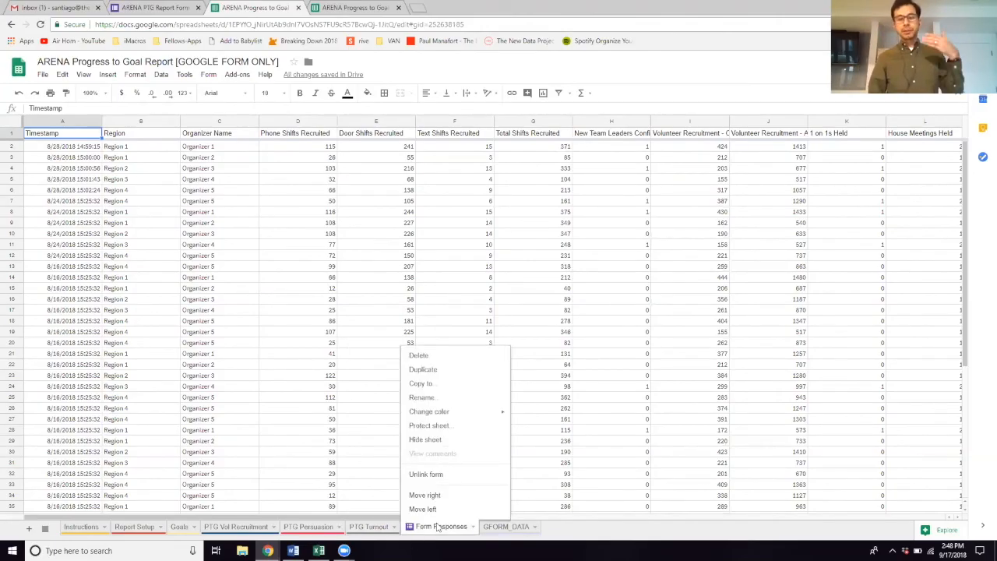
click(502, 530)
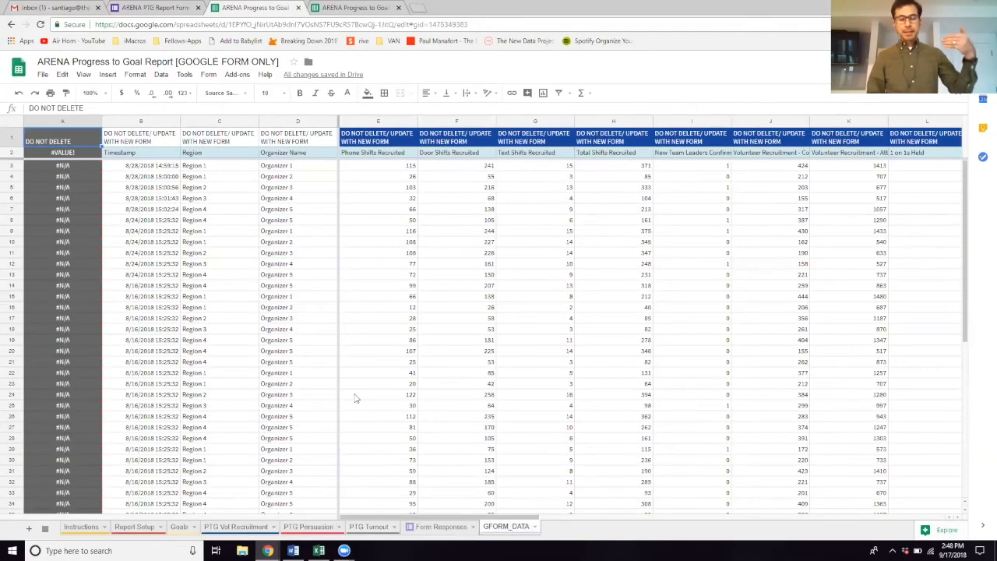
click(292, 288)
drag(485, 518, 378, 494)
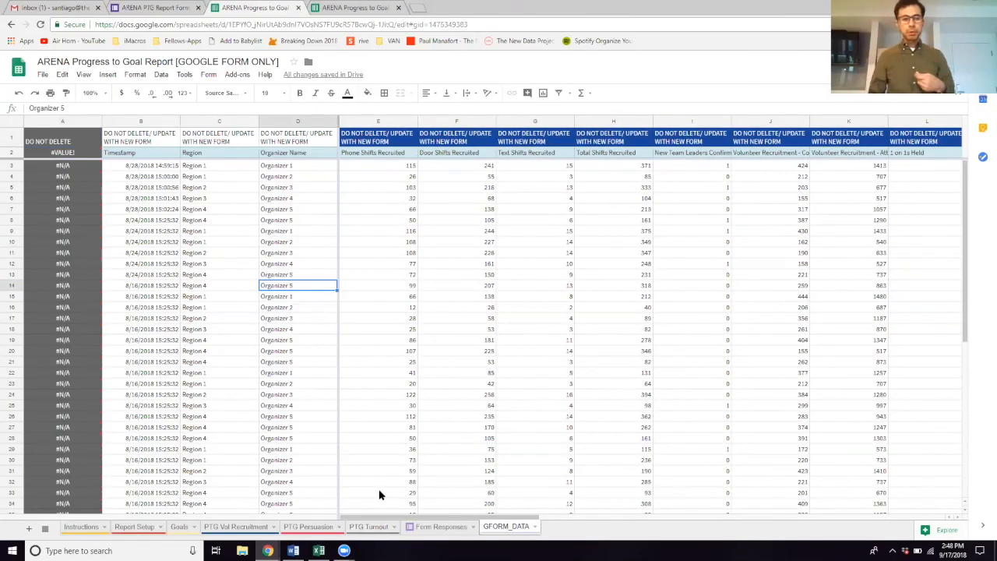
Move the PTG Turnout sheet ahead of PTG Persuasion, and open the PTG Vol Recruitment sheet
drag(364, 527, 311, 532)
click(253, 530)
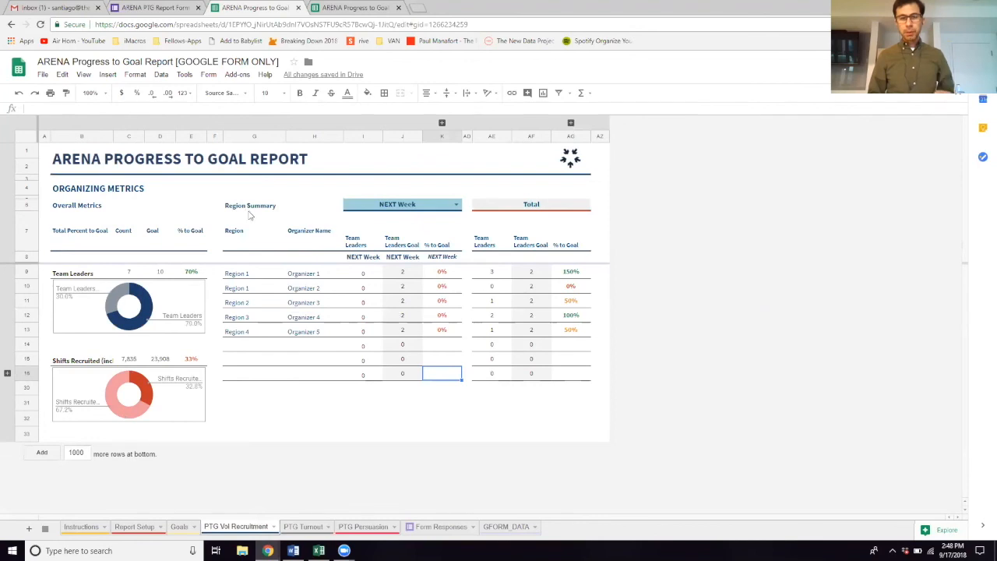
Switch to the GOOGLE FORM + VAN version of the report and look over its VOLREC_VAN_DATA, PERS_VAN_DATA and TURNOUT_VAN_DATA export sheets
key(ctrl+Tab)
click(328, 327)
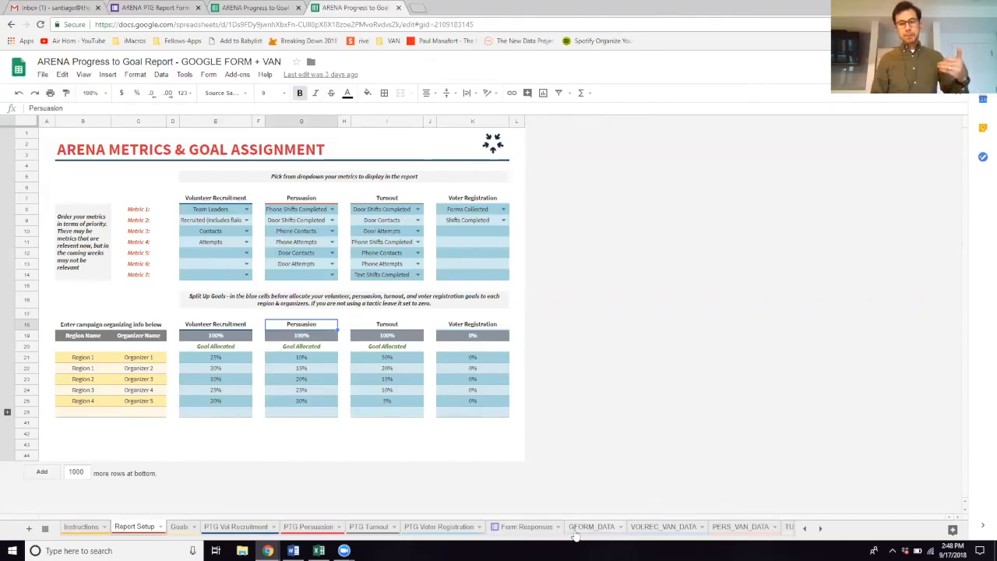
click(576, 534)
click(660, 528)
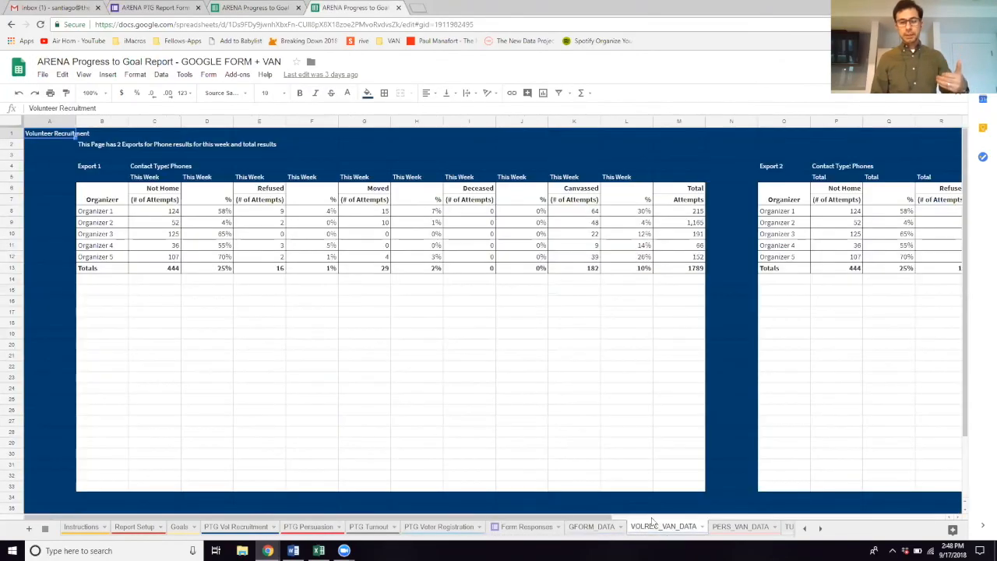
click(511, 383)
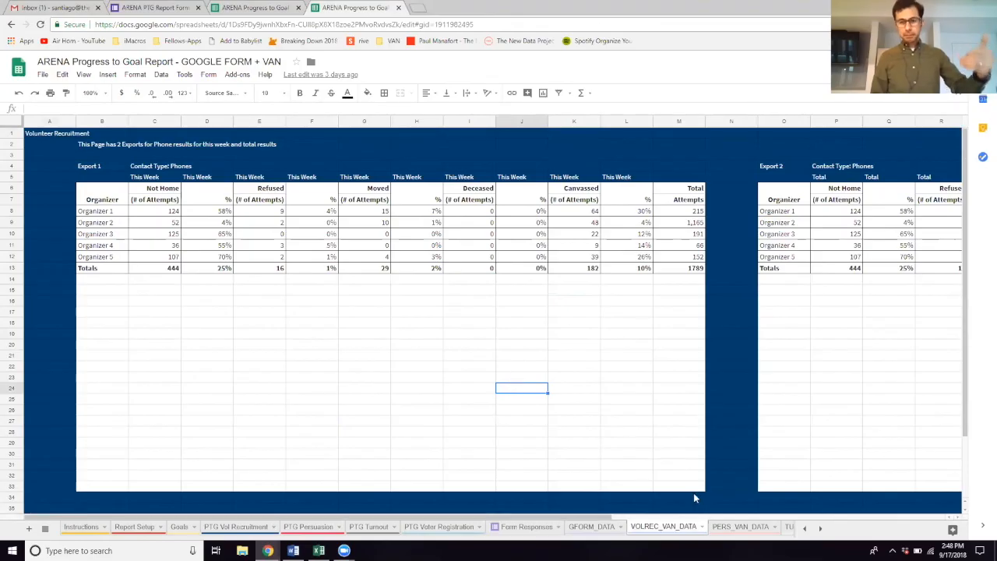
click(749, 529)
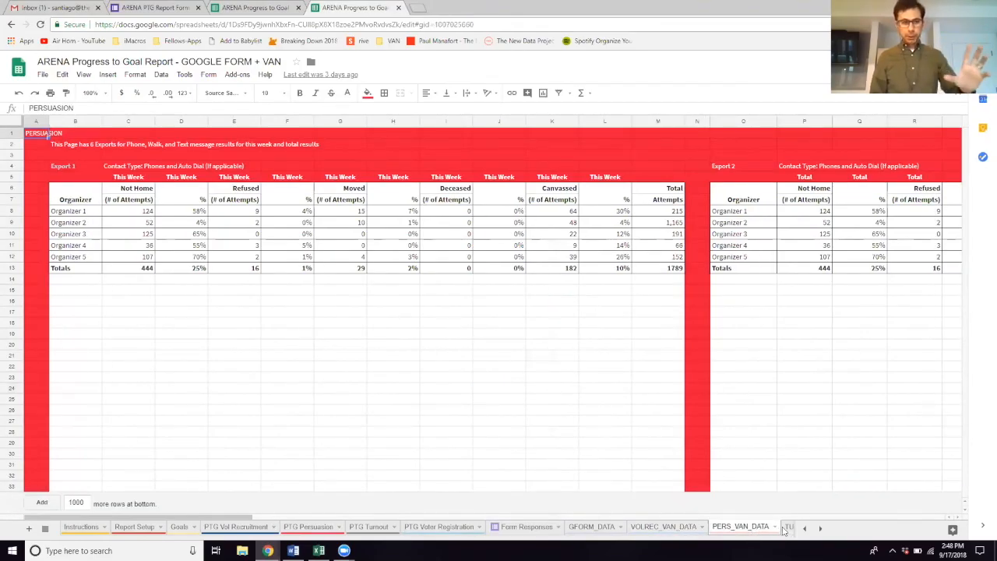
click(787, 528)
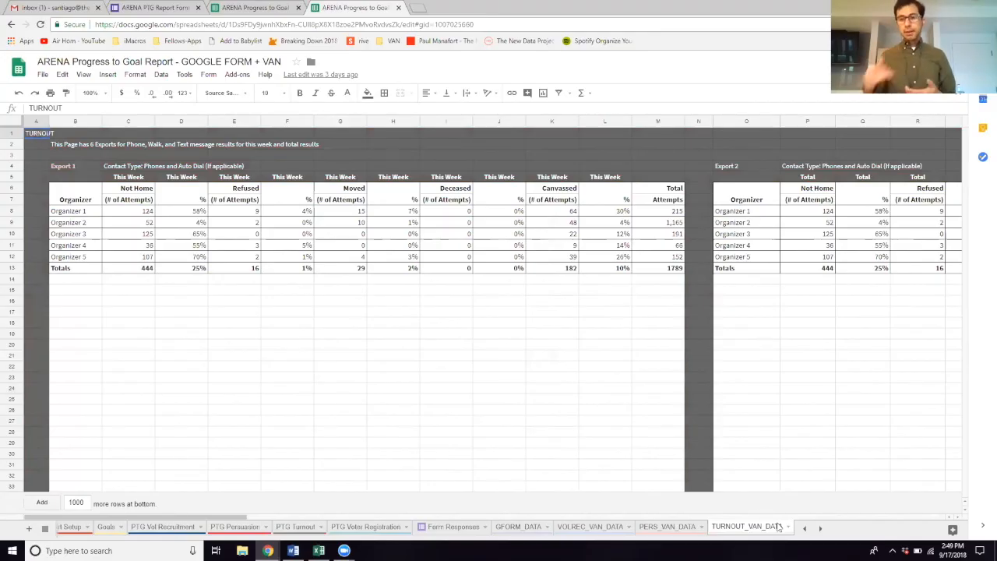
Look through the PTG Vol Recruitment and Goals sheets of the VAN version, and return to its Report Setup sheet
click(176, 529)
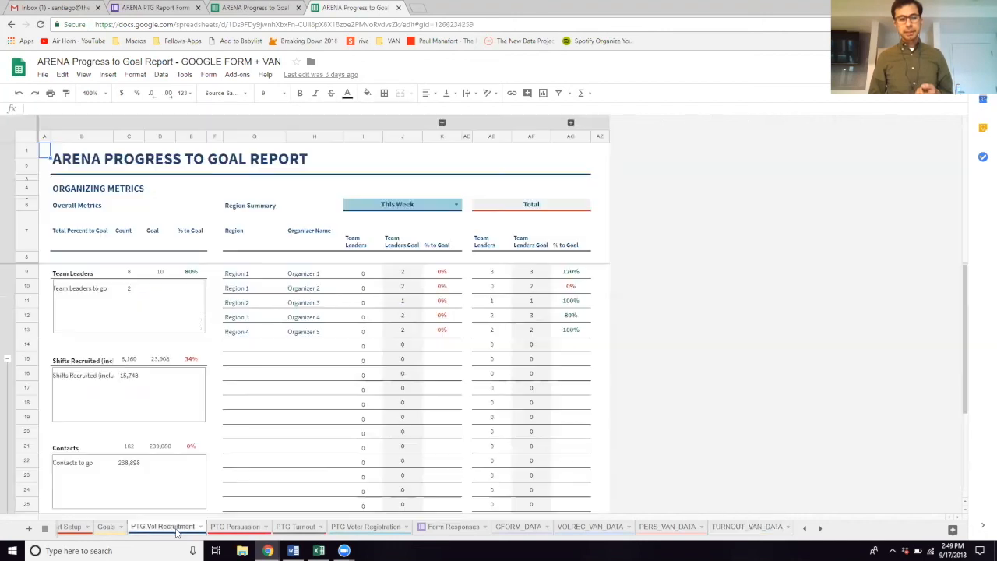
click(107, 527)
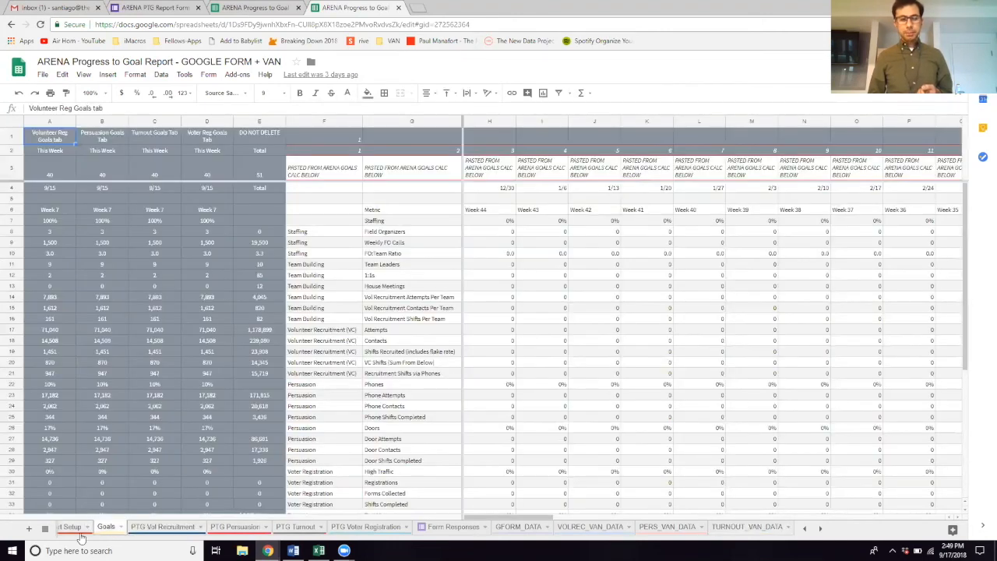
click(73, 529)
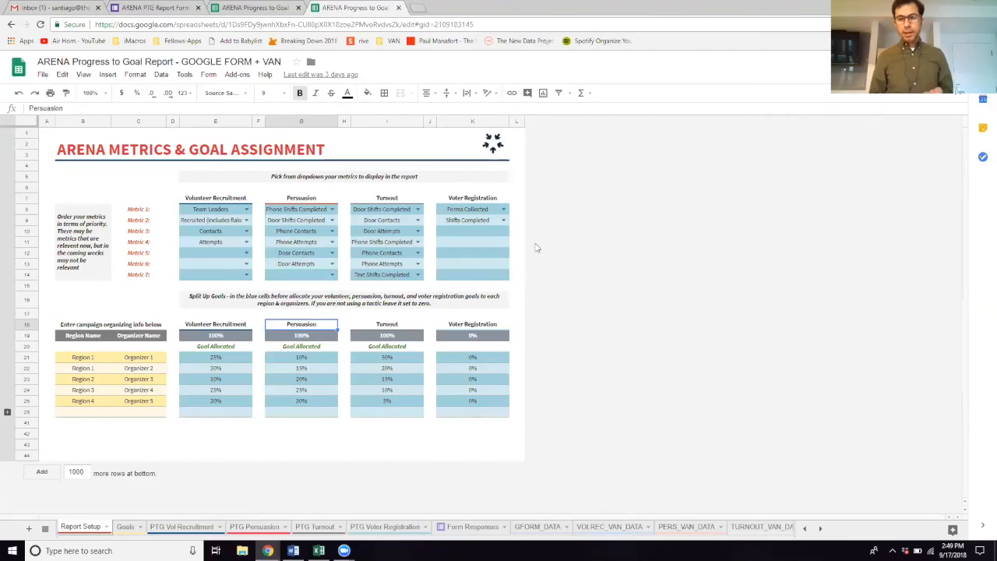